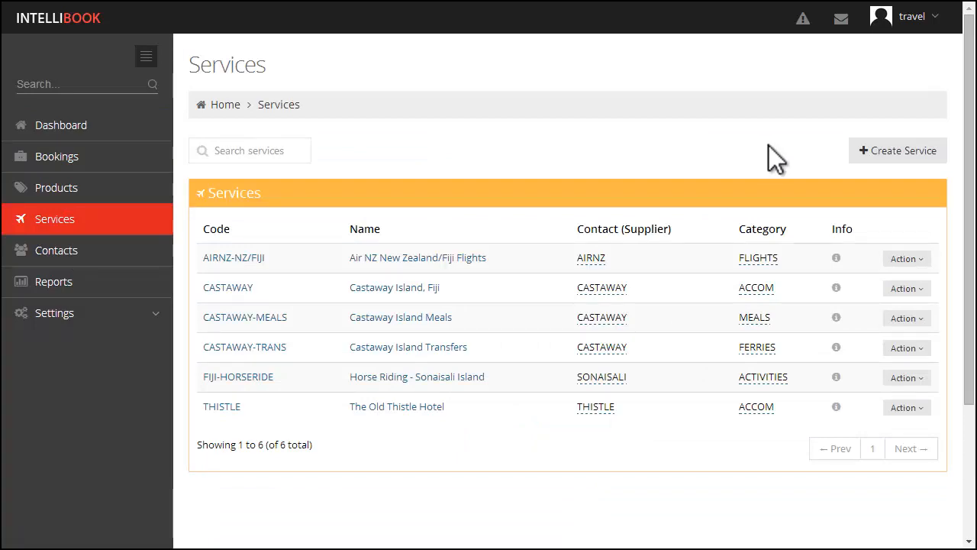
Start a new service with code HILTON-SURFERS and name "Hilton Surfers Paradise Hotel".
left_click(907, 149)
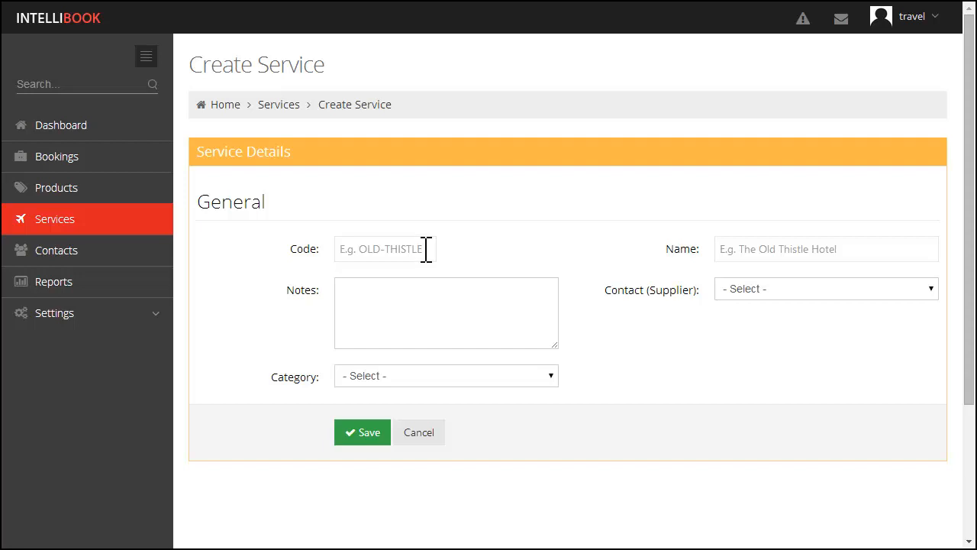
left_click(426, 249)
type("HILTON")
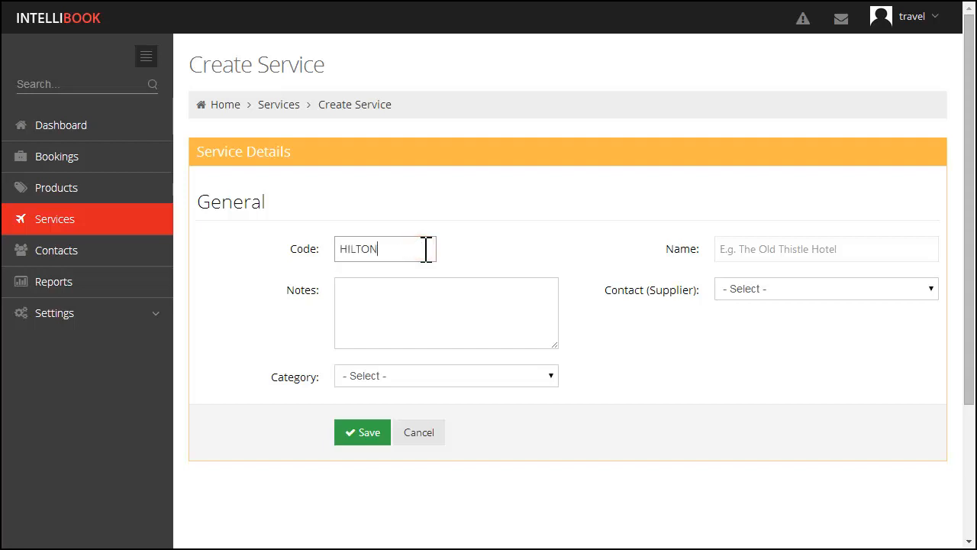
type("-SURFERS")
key("Tab")
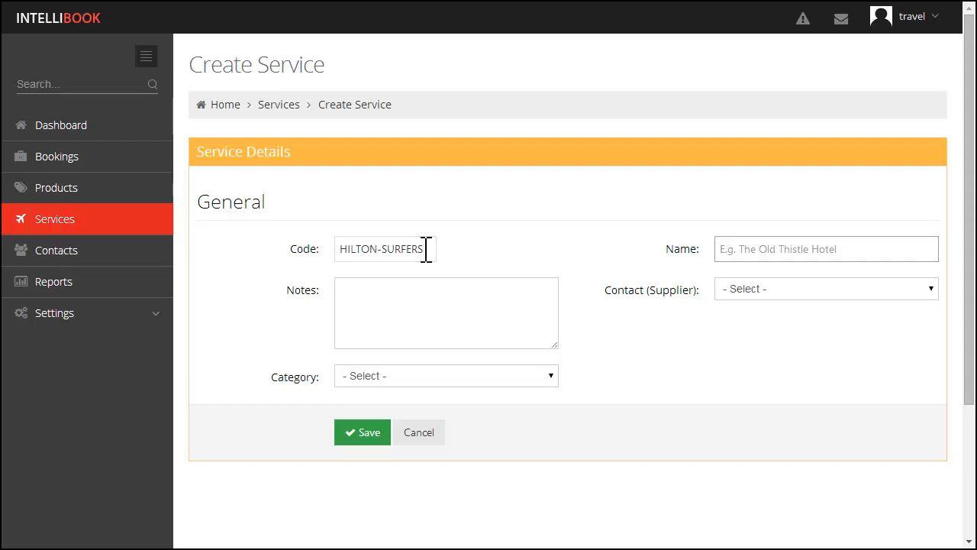
type("Hilton Su")
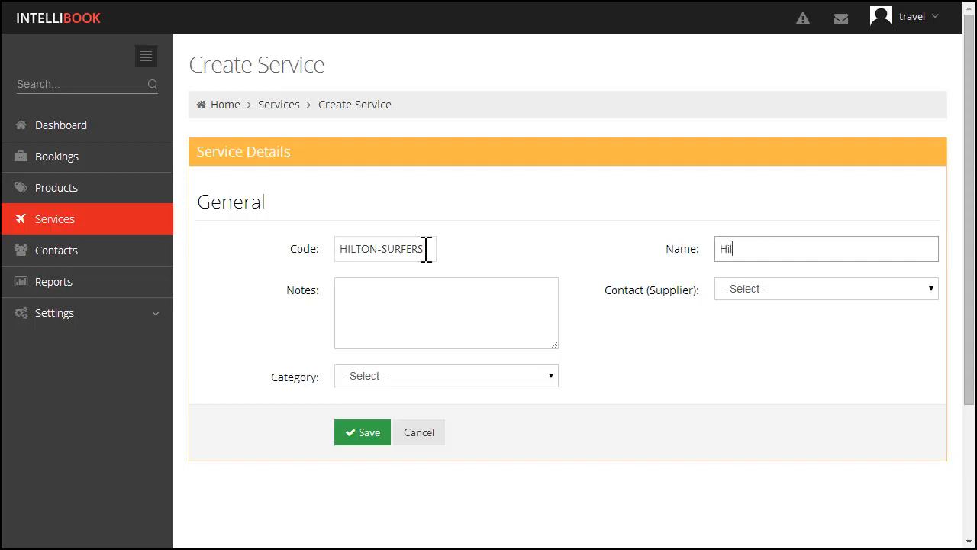
type("rfers Paradise Hotel")
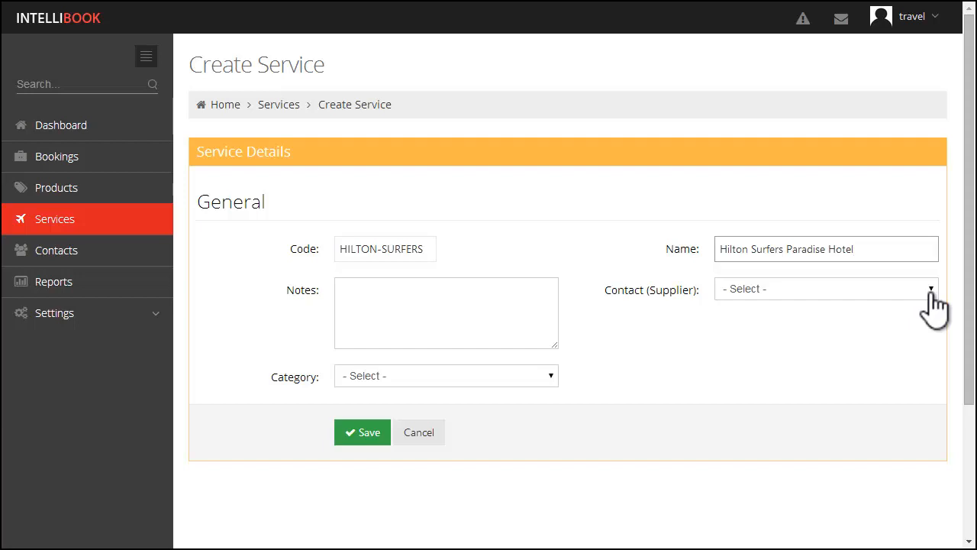
Create a new supplier contact for the service with code HILTON and name "Hilton Hotels & Resorts".
left_click(931, 290)
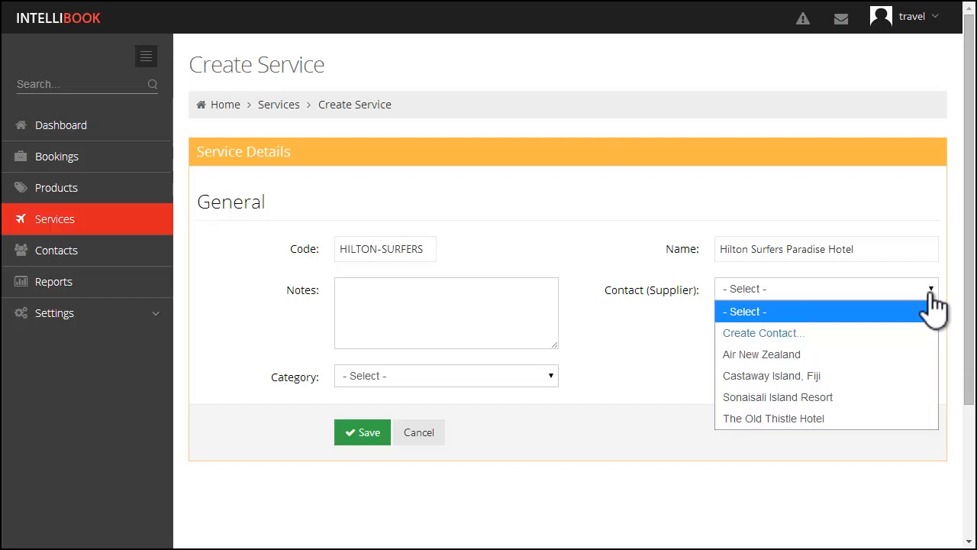
left_click(857, 329)
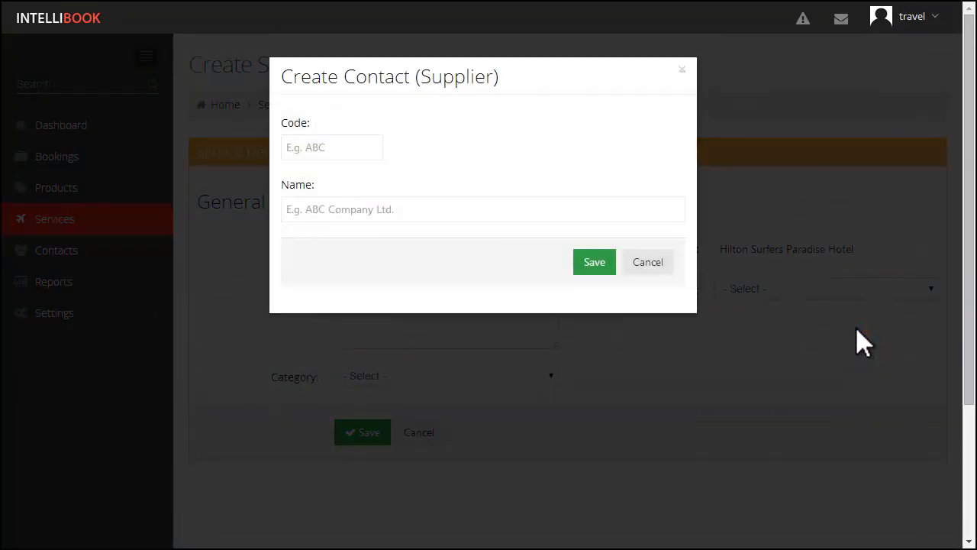
left_click(335, 150)
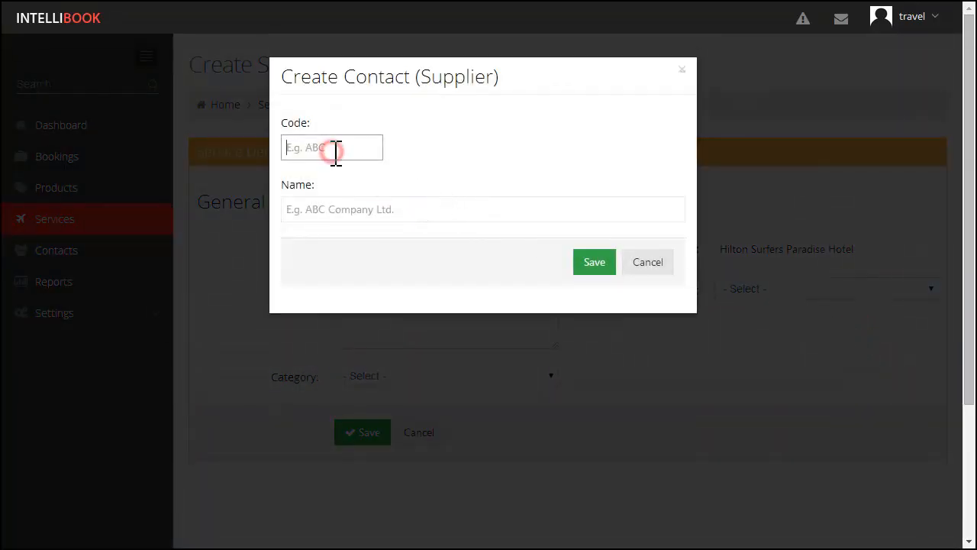
type("HILTON")
key("Tab")
type("H")
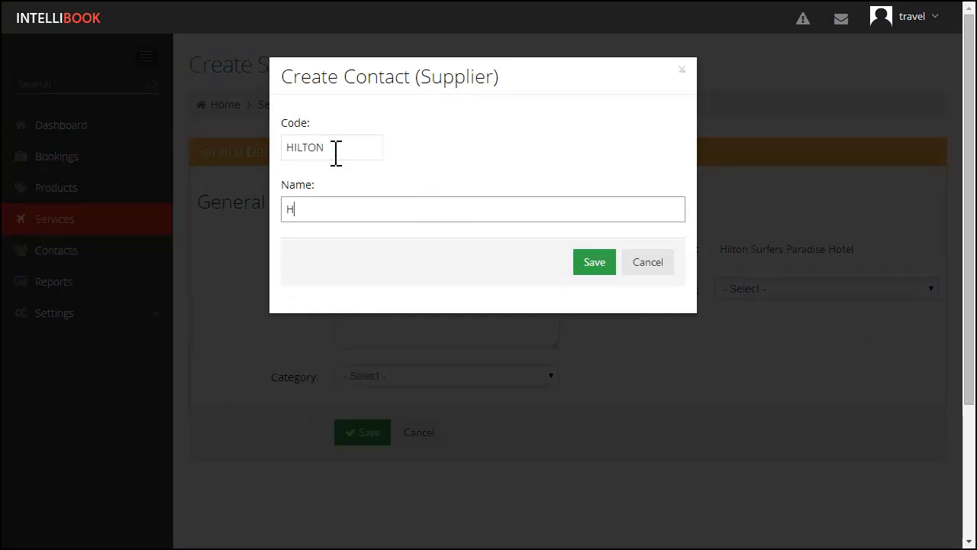
type("ilton Hotels & Resr")
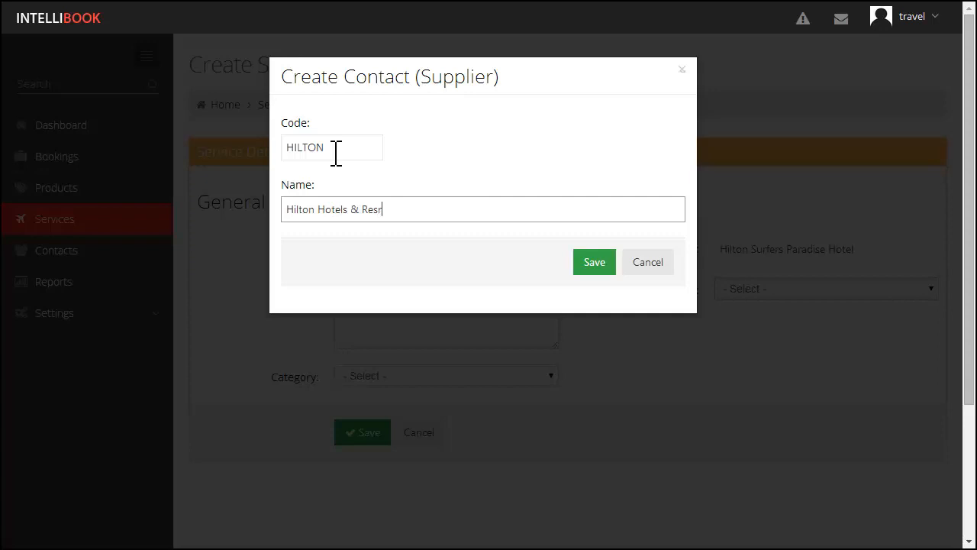
key("BackSpace")
type("orts")
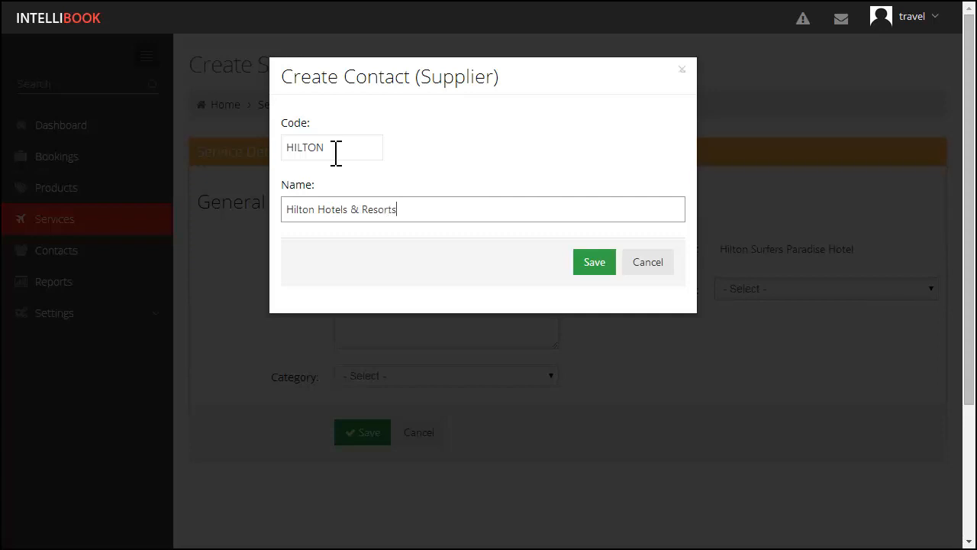
left_click(591, 261)
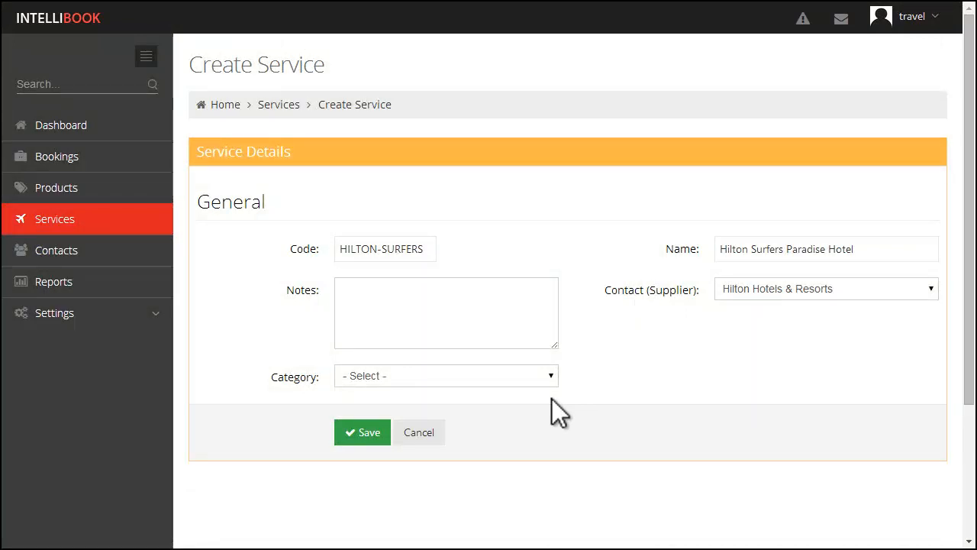
Set the service's category to Accommodation and save the service.
left_click(531, 376)
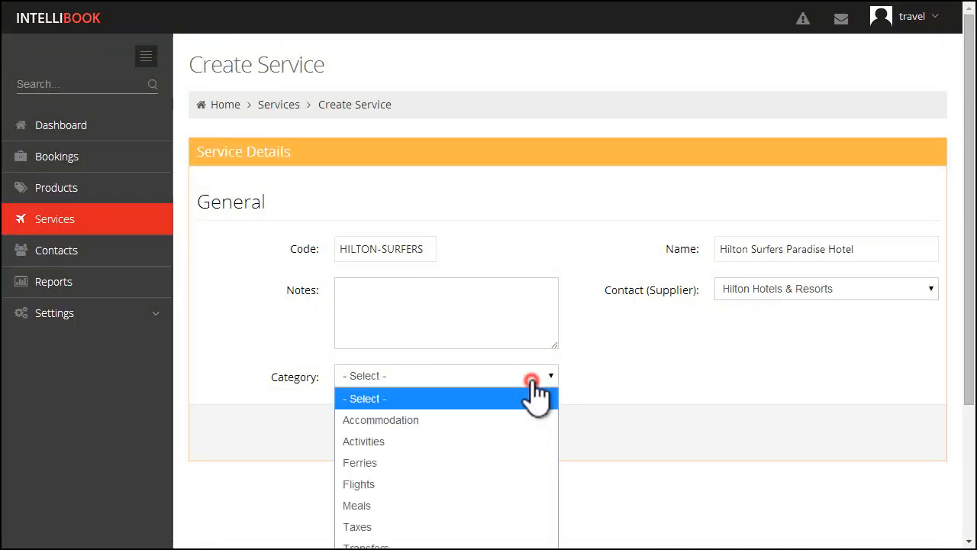
left_click(458, 420)
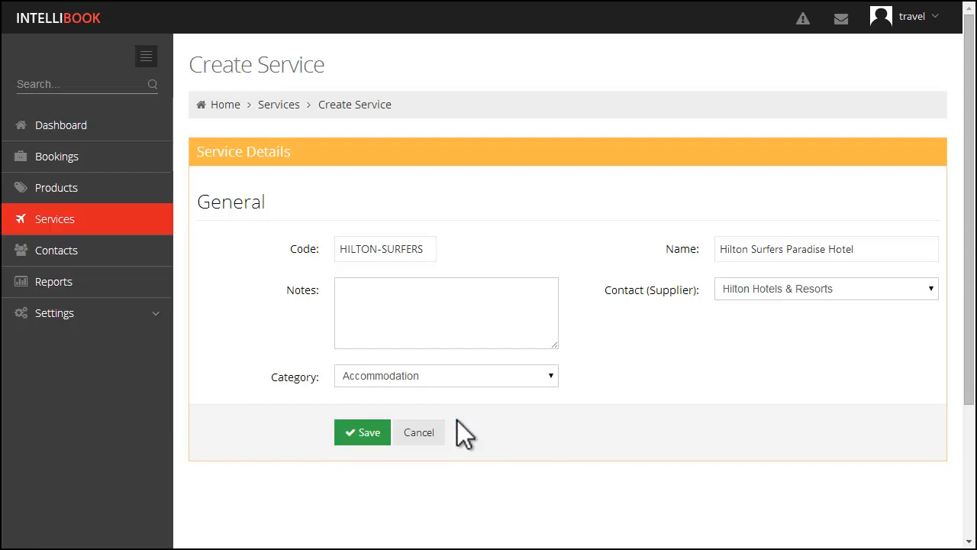
left_click(349, 427)
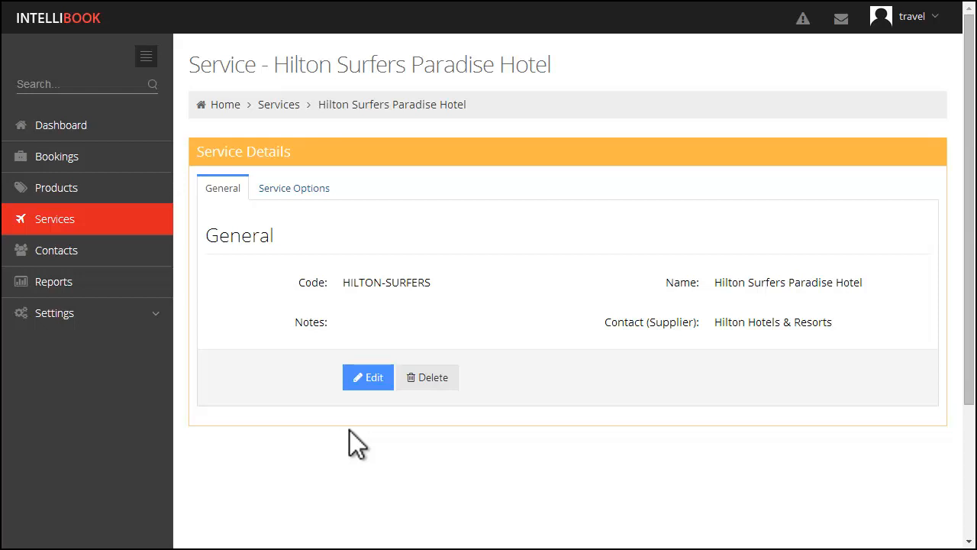
Create a service option for the hotel with code DELUXE and name "Hilton Deluxe Room".
left_click(304, 196)
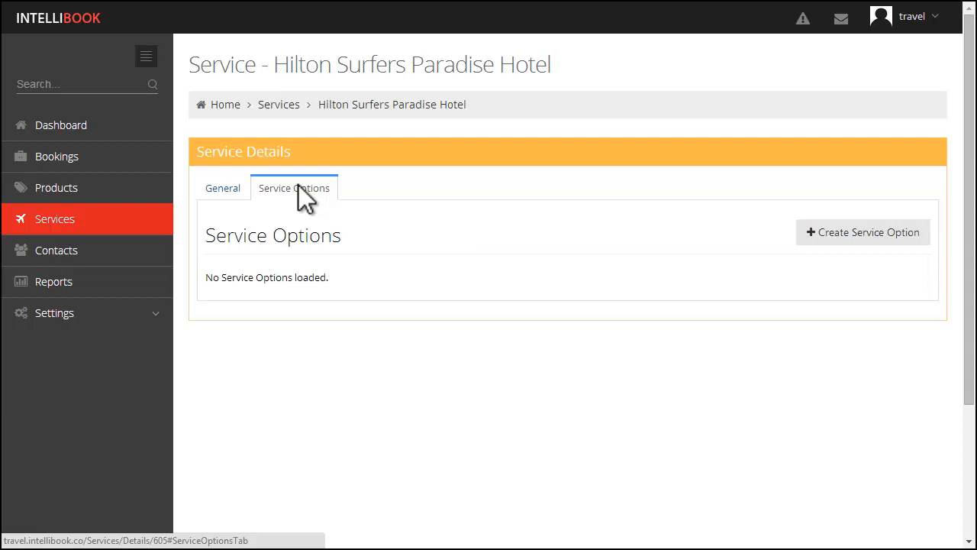
left_click(826, 235)
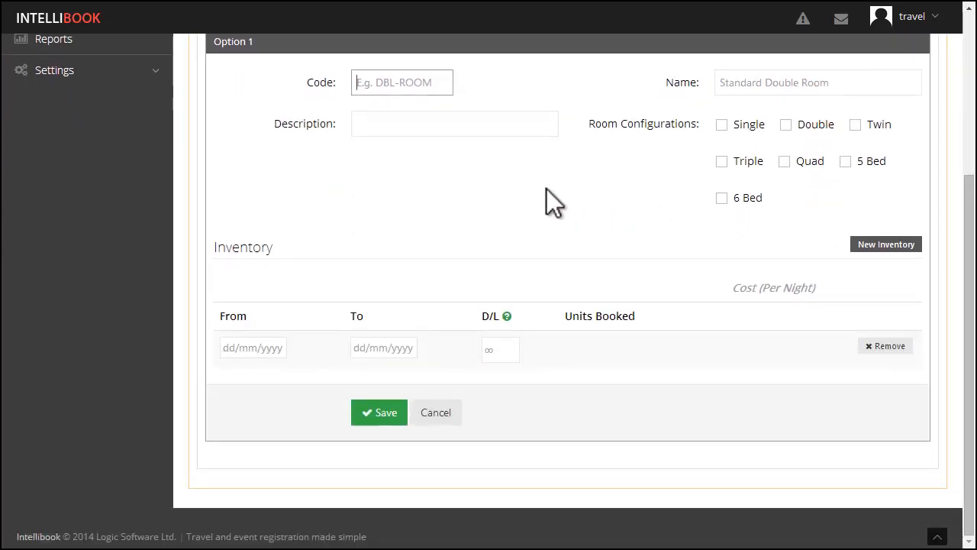
left_click(369, 90)
type("DELUXE")
key("Tab")
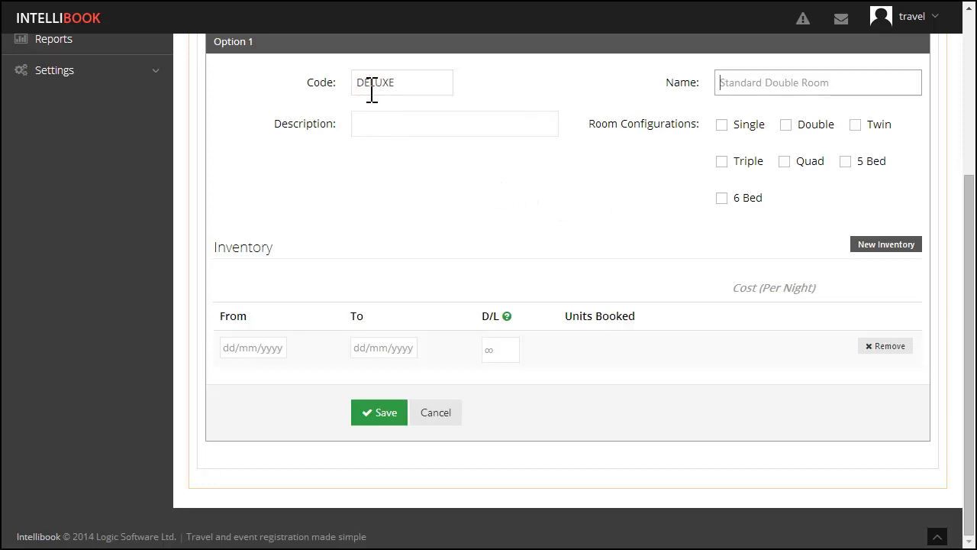
type("D")
key("BackSpace")
type("Hil")
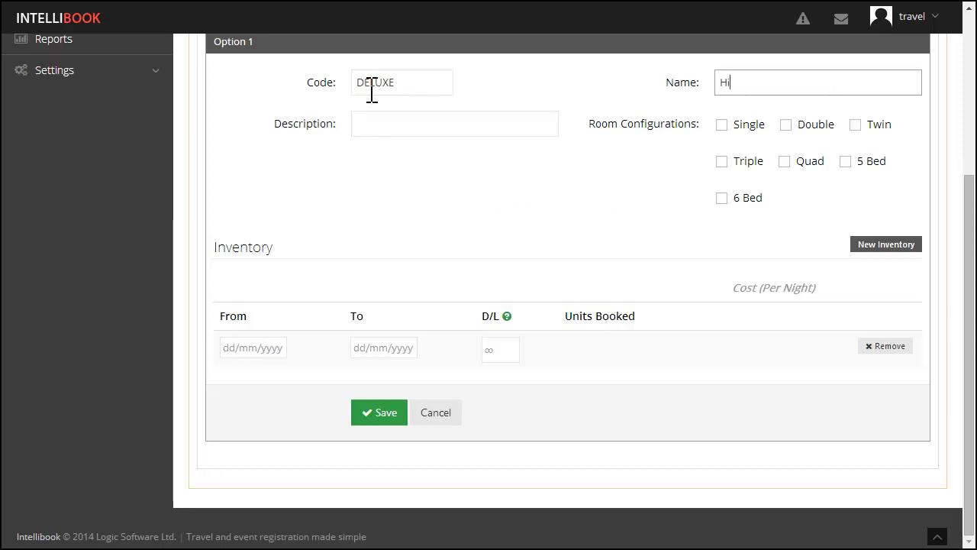
type("ton")
key("BackSpace")
key("BackSpace")
key("BackSpace")
type("ton ")
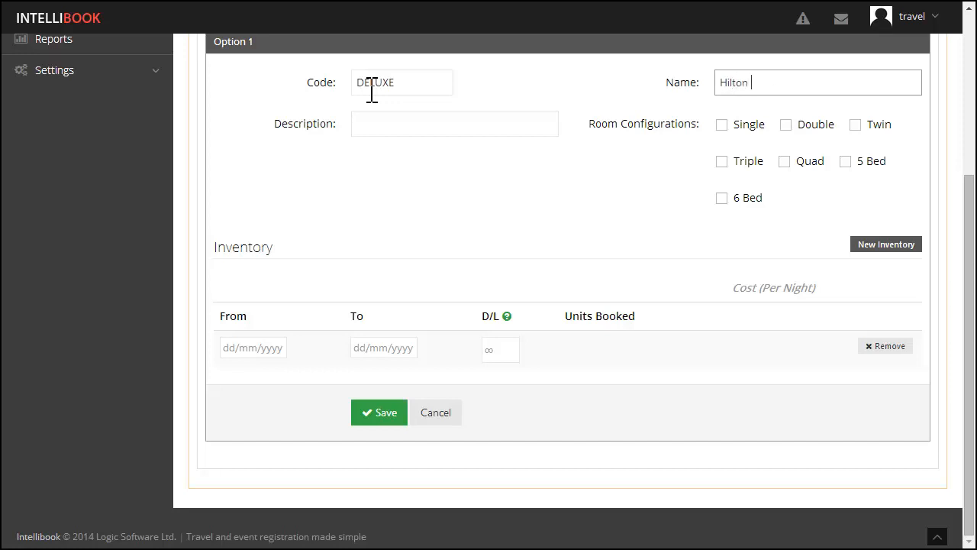
type("Deluxe Room")
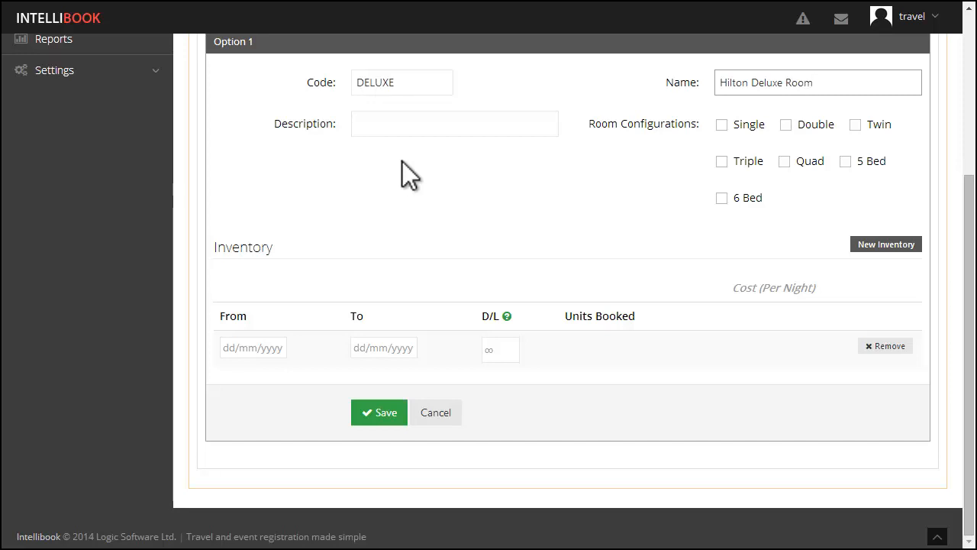
Enable the Single, Double and Twin room configurations for the deluxe room option.
left_click(752, 126)
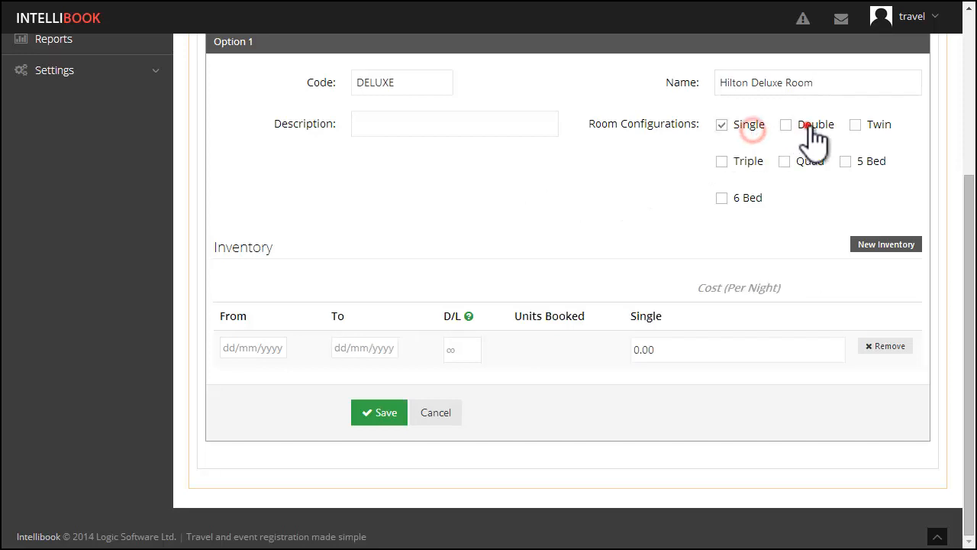
left_click(808, 126)
left_click(874, 123)
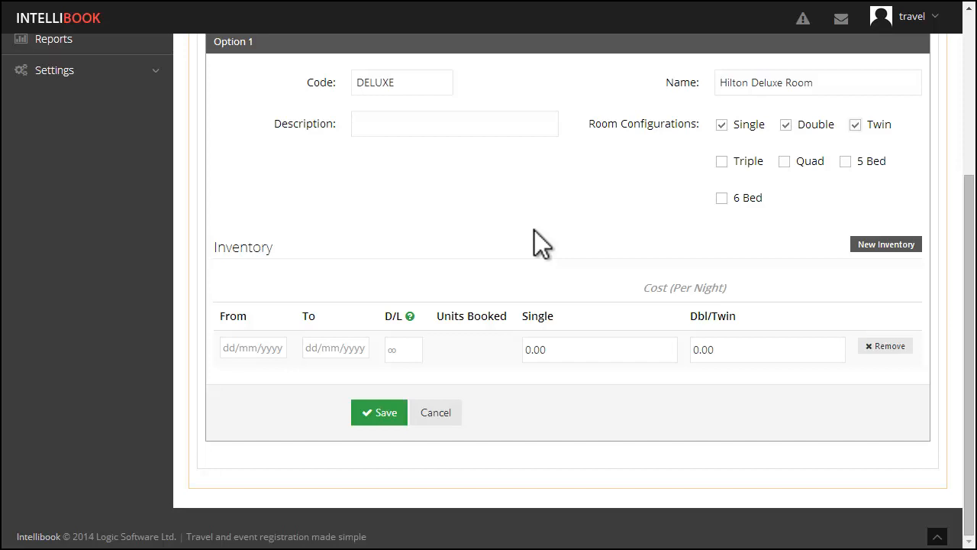
Add a second inventory row and set the first row's dates from 17/08/2014 to 20/08/2014.
left_click(869, 245)
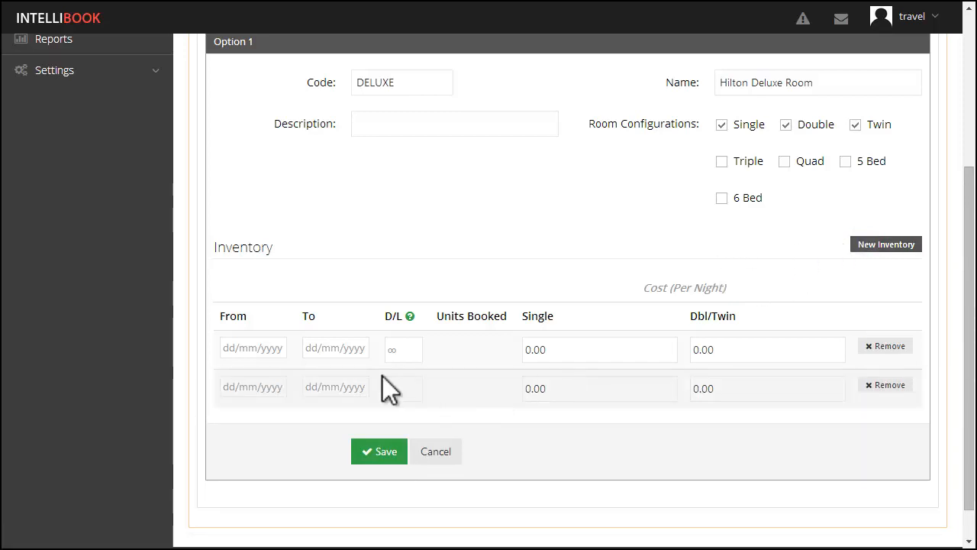
left_click(268, 350)
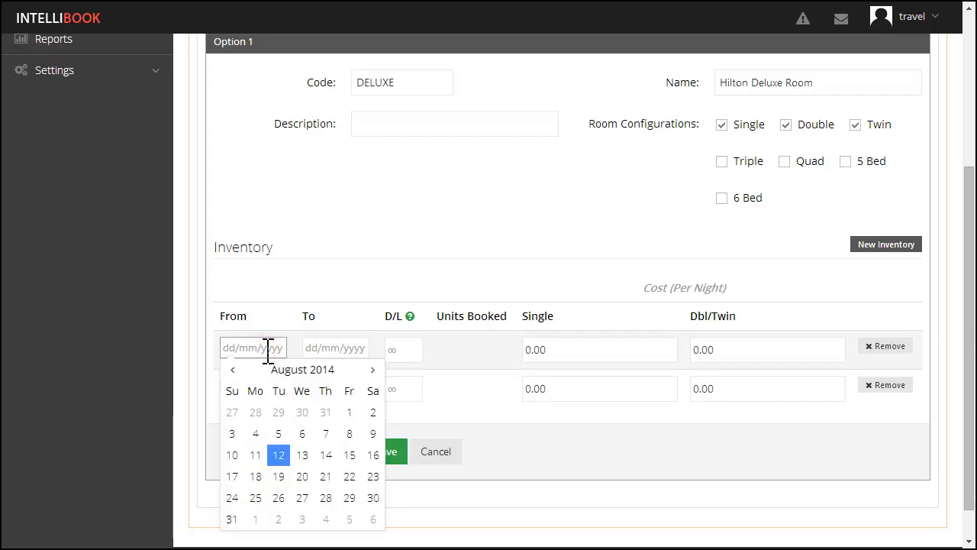
left_click(233, 477)
left_click(349, 347)
left_click(384, 477)
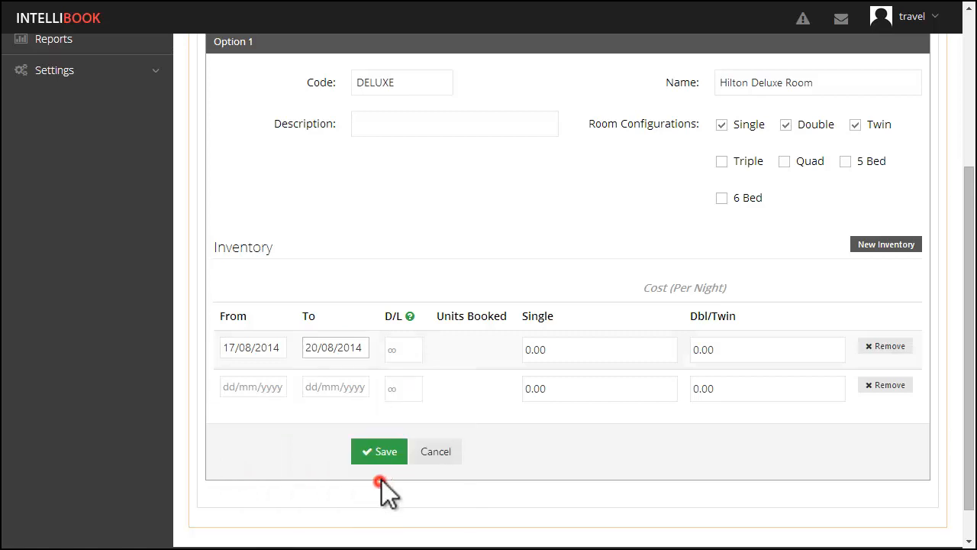
Set the second inventory row's dates from 24/08/2014 to 27/08/2014.
left_click(267, 386)
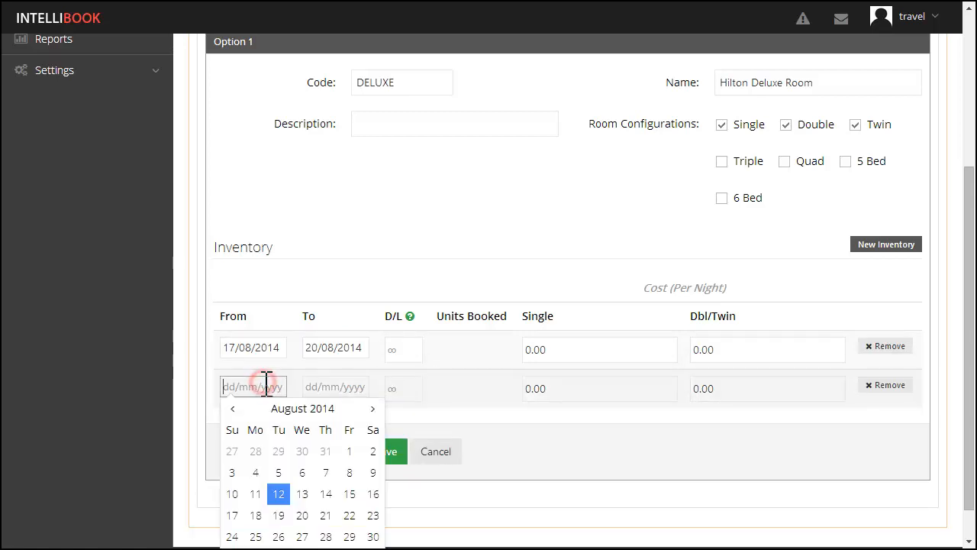
left_click(237, 534)
left_click(330, 388)
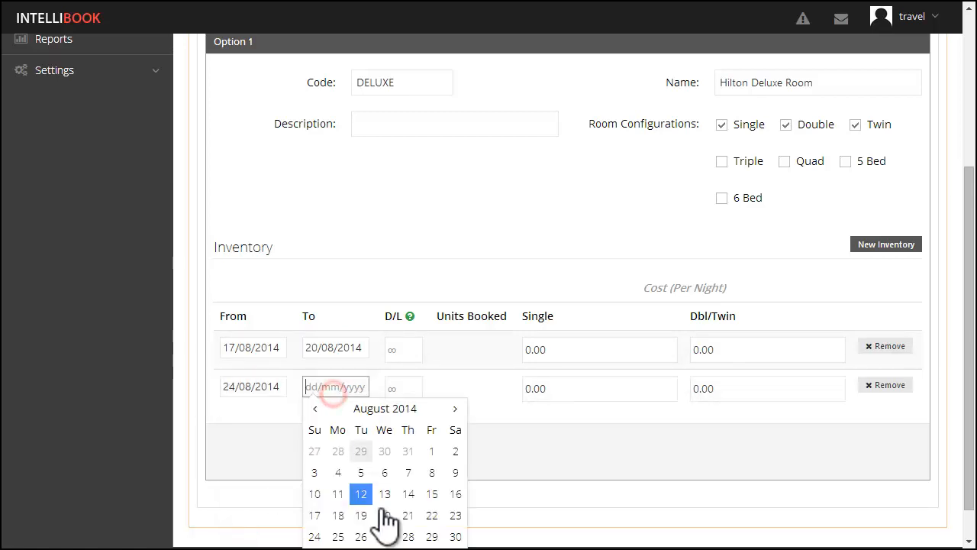
left_click(384, 537)
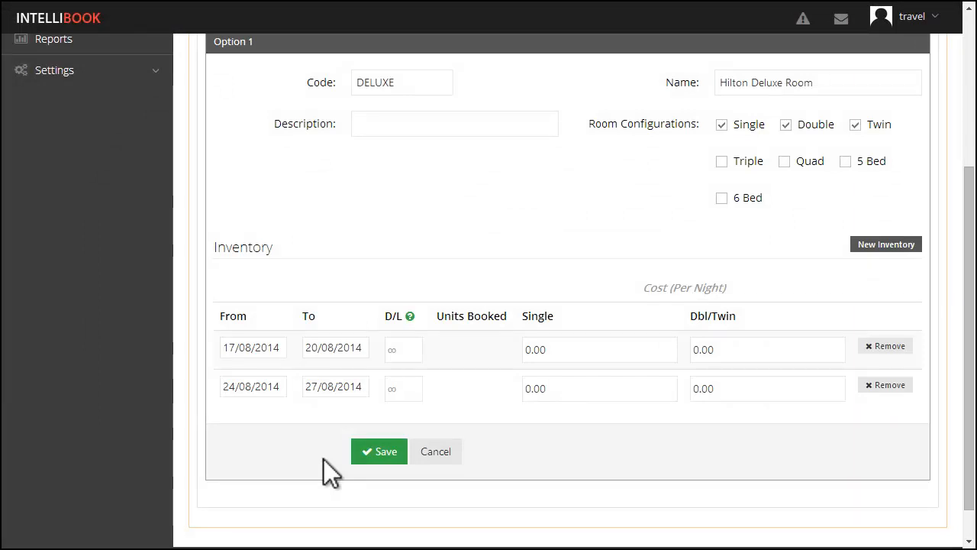
Set the daily limit to 15 for the first inventory period and 10 for the second.
left_click(399, 352)
type("15")
left_click(399, 389)
type("10")
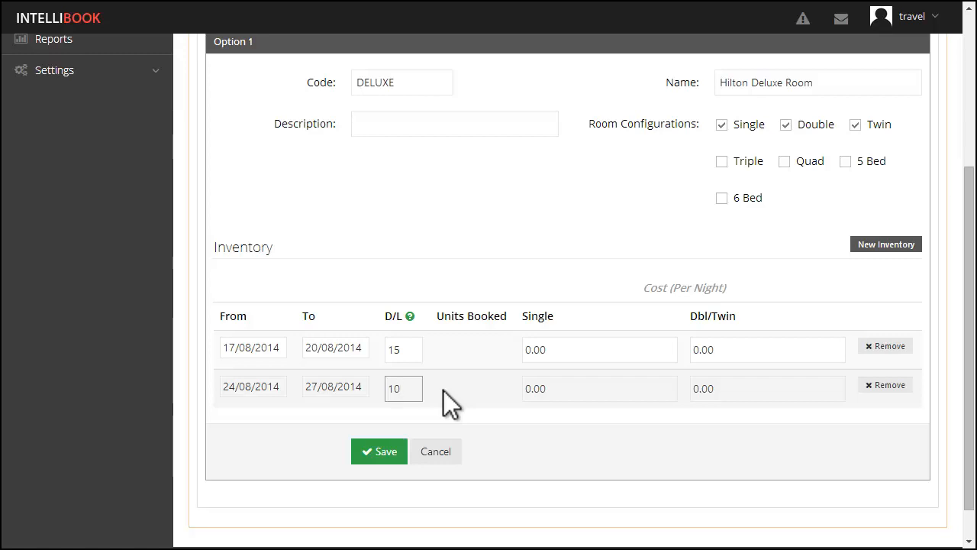
Set both inventory periods' nightly costs to 170 for Single and 150 for Dbl/Twin, and save the service option.
left_click_drag(578, 350, 527, 351)
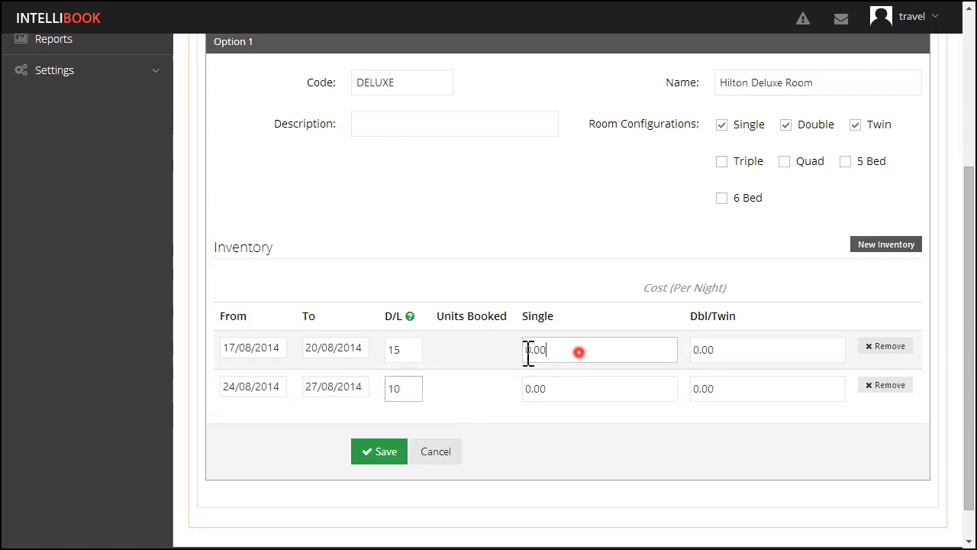
type("170")
key("Tab")
type("150")
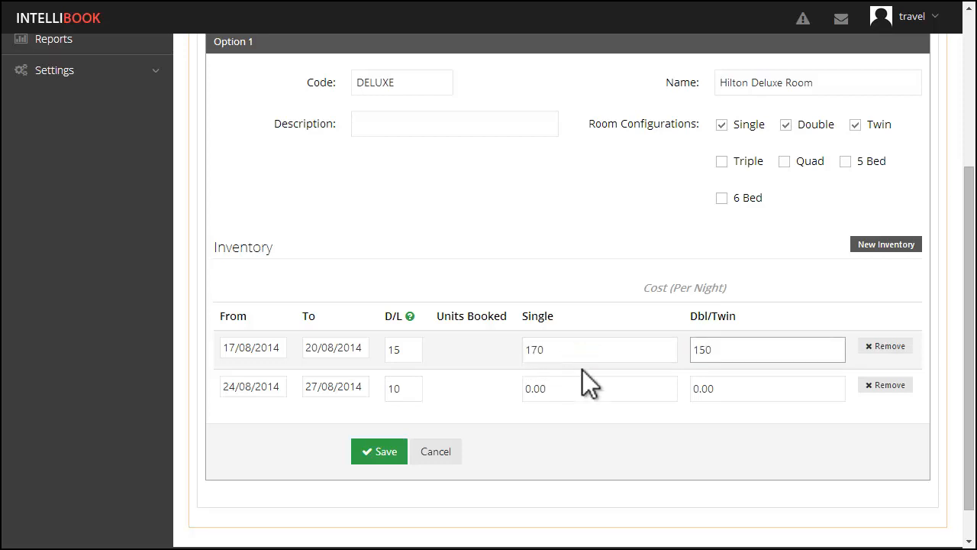
left_click_drag(588, 386, 504, 389)
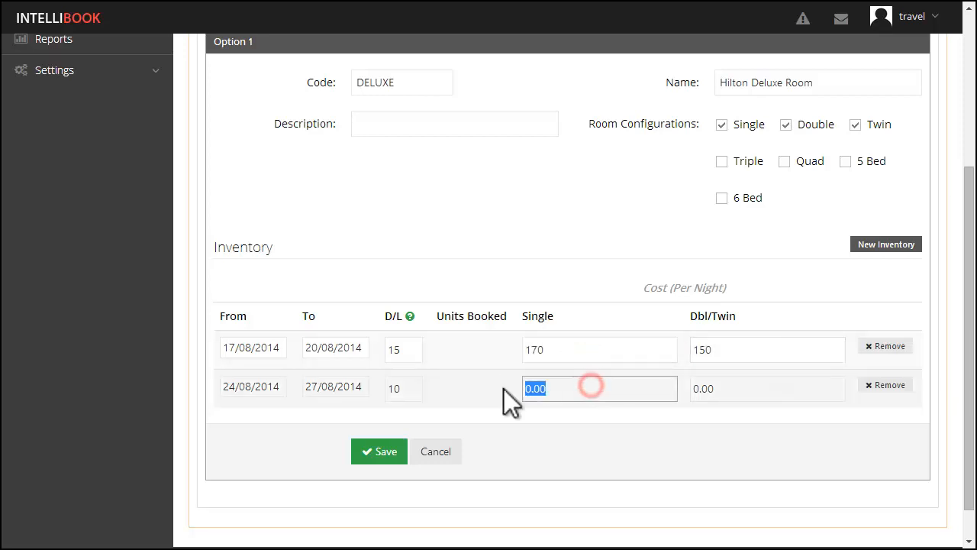
type("170")
key("Tab")
type("150")
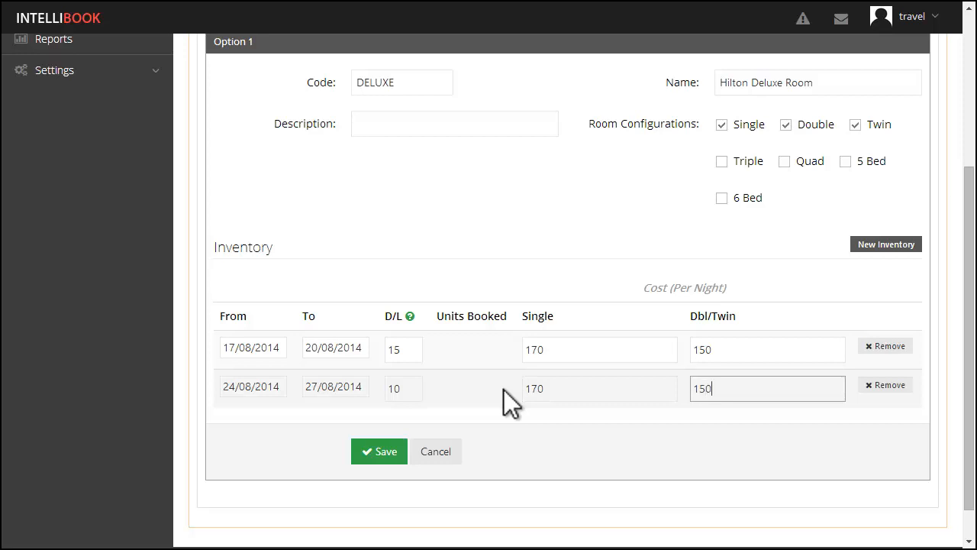
left_click(382, 451)
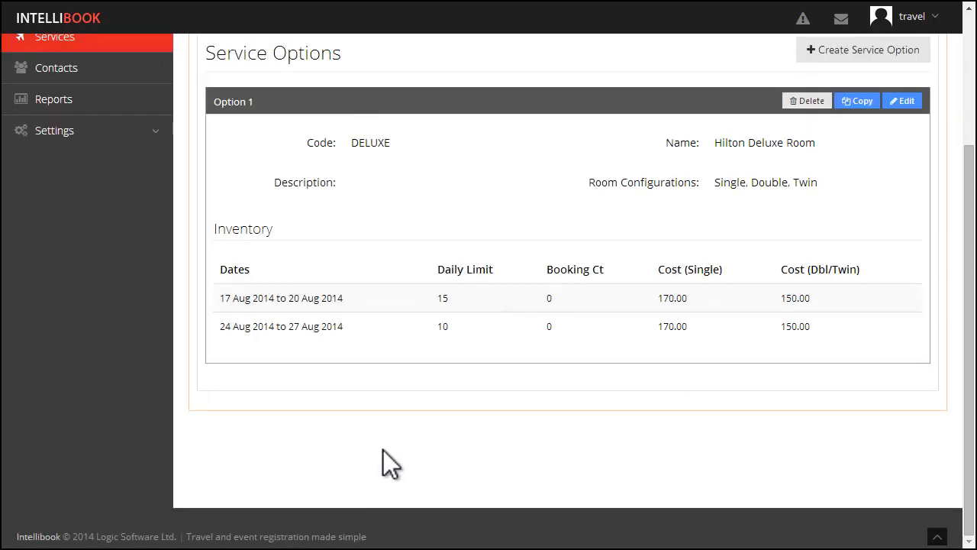